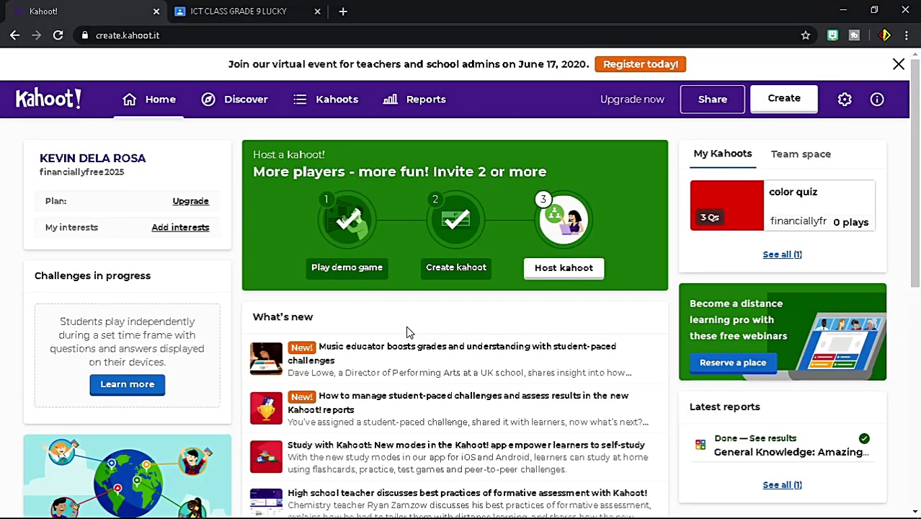
# Step: Open the color quiz from My Kahoots and host it as a live teaching game
pyautogui.click(245, 13)
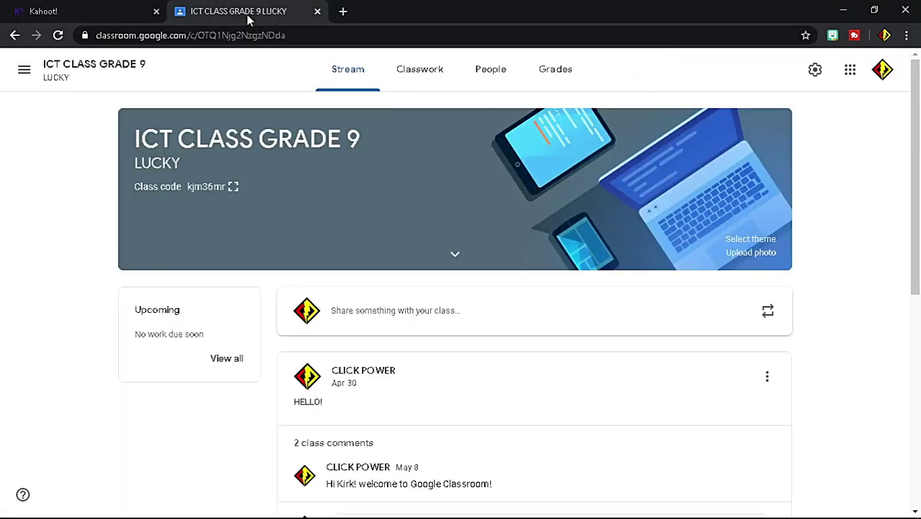
pyautogui.click(86, 12)
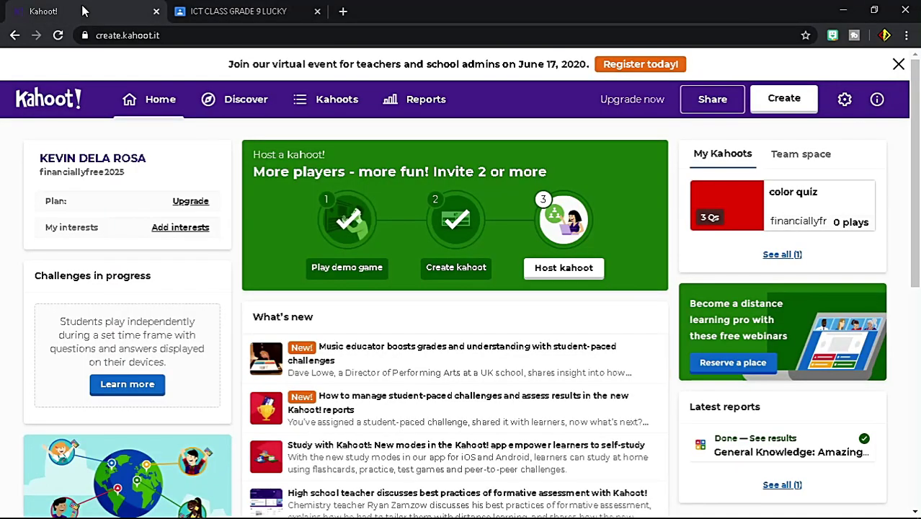
pyautogui.click(352, 114)
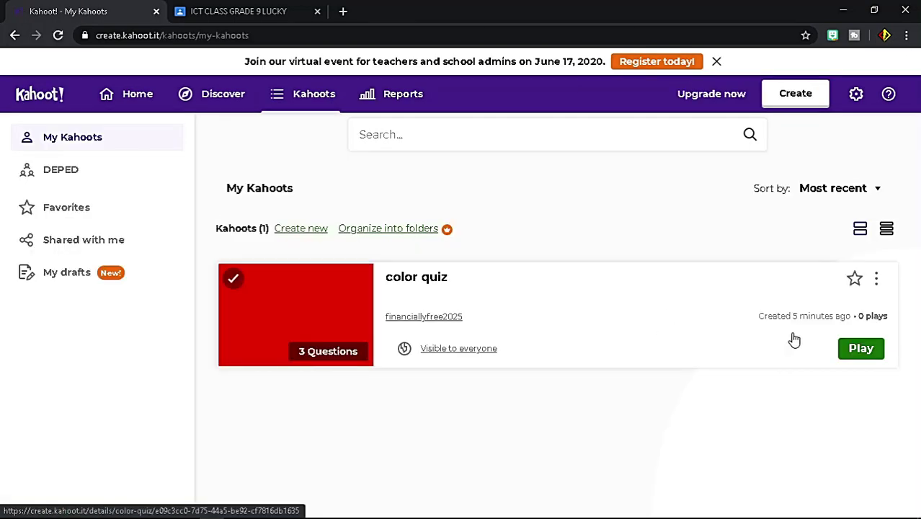
pyautogui.click(862, 350)
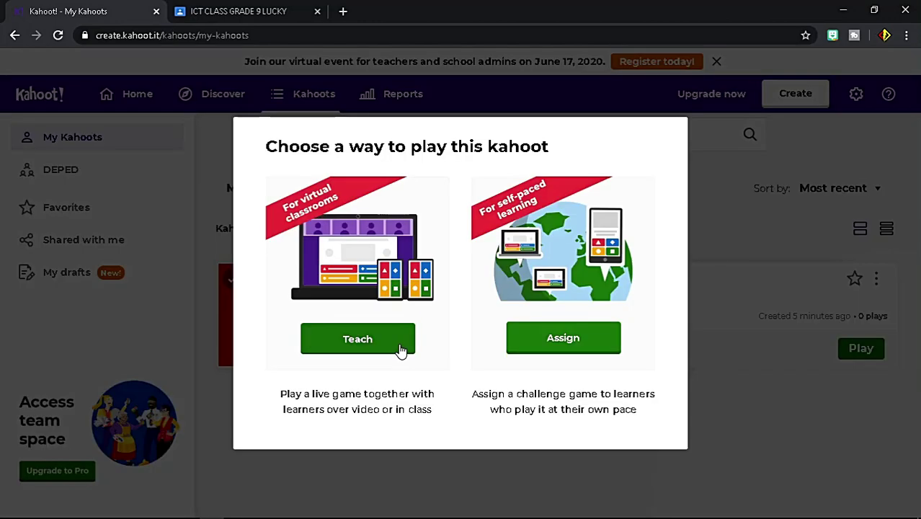
pyautogui.click(400, 344)
# Step: Turn on the friendly nickname generator and choose Classic player-vs-player mode
pyautogui.moveTo(917, 314); pyautogui.dragTo(918, 504)
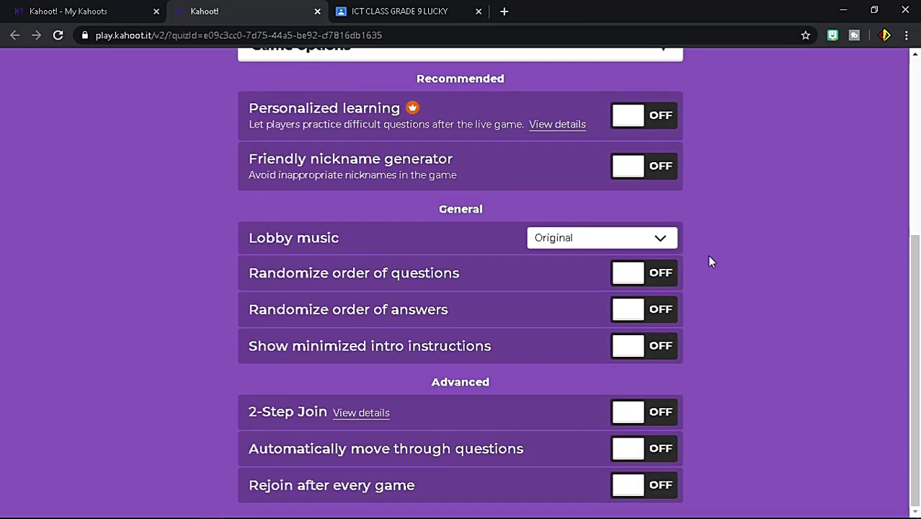
pyautogui.click(661, 171)
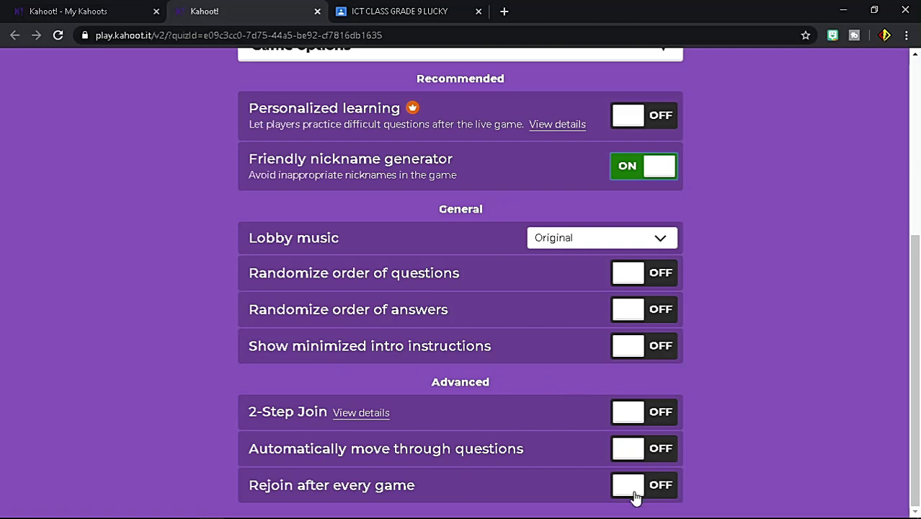
pyautogui.moveTo(901, 408); pyautogui.dragTo(896, 250)
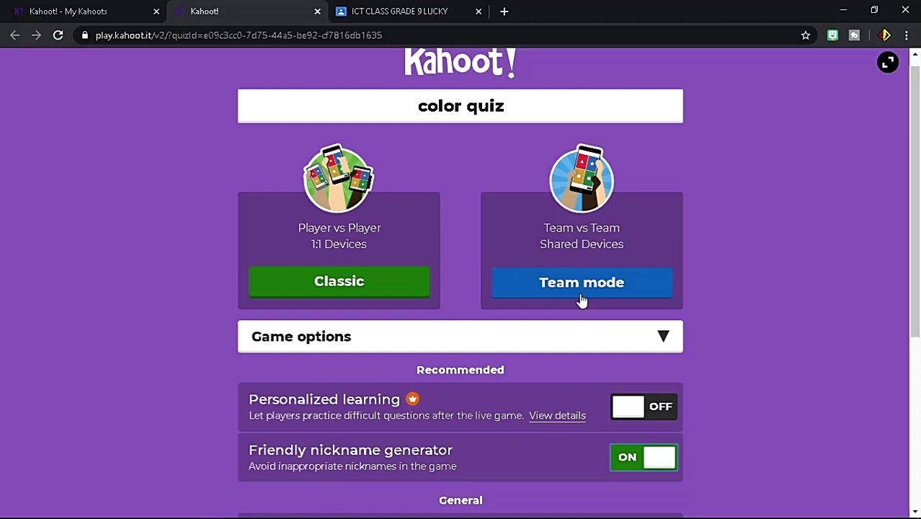
pyautogui.click(414, 288)
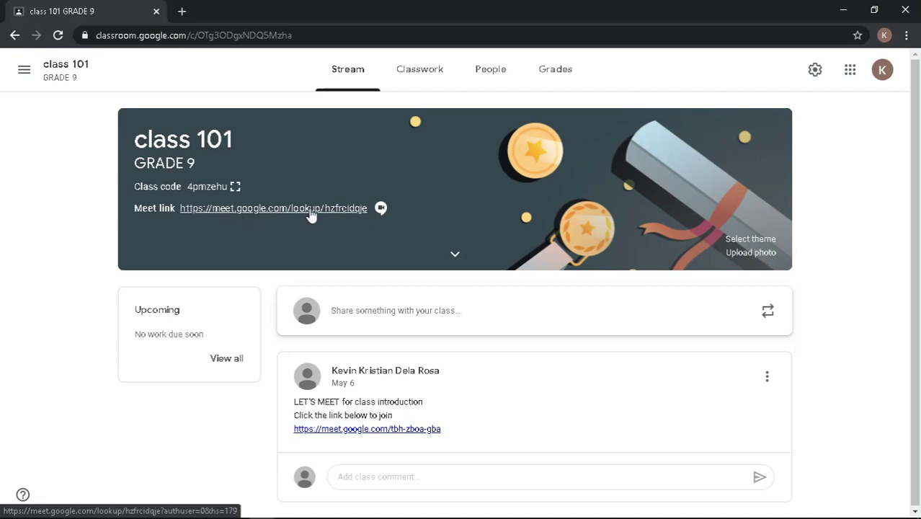
# Step: Open the Meet link in the class 101 GRADE 9 stream banner
pyautogui.click(277, 217)
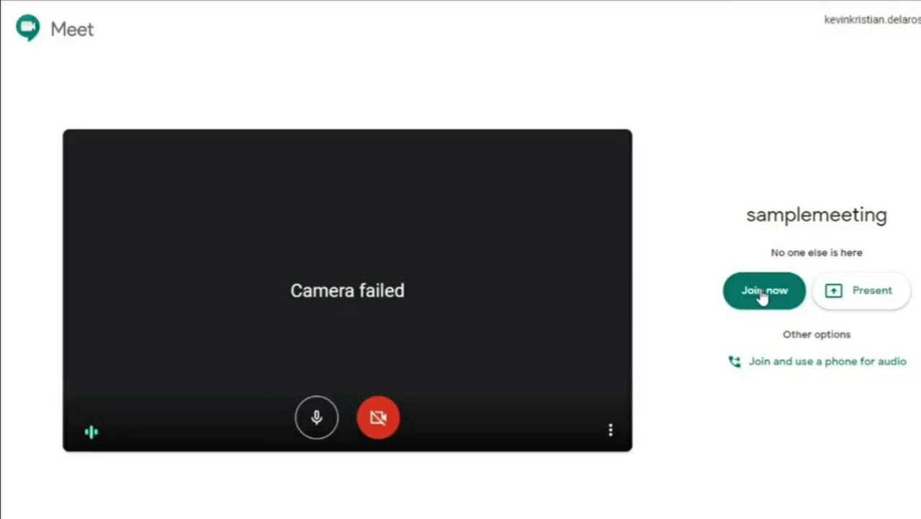
# Step: Join the Meet call and present the Kahoot! lobby tab as a shared Chrome tab
pyautogui.click(762, 292)
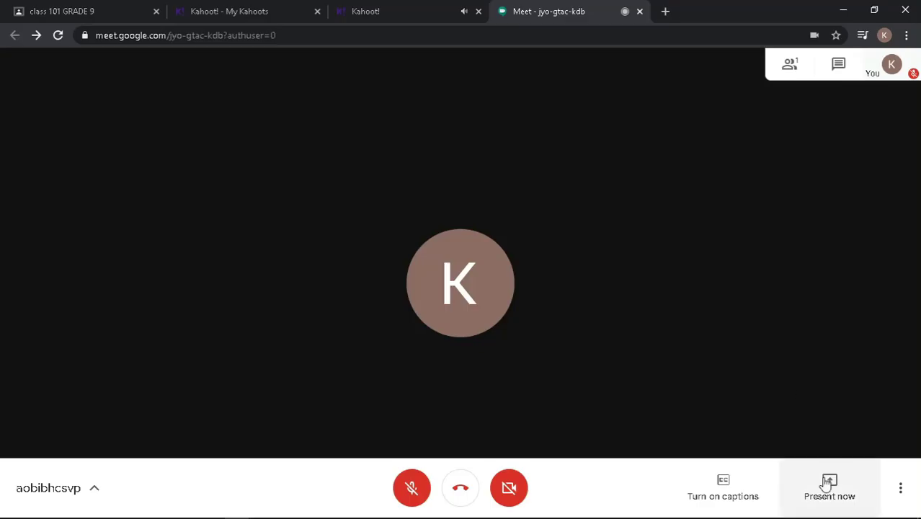
pyautogui.click(829, 496)
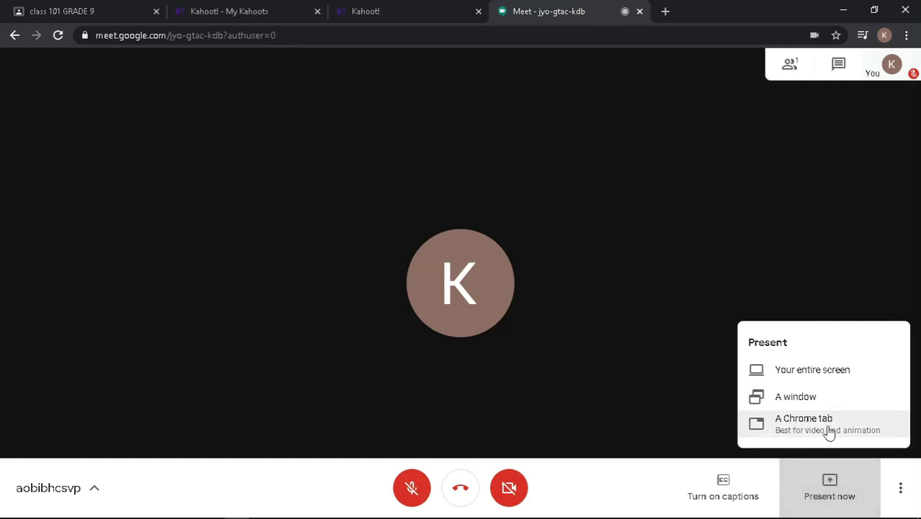
pyautogui.click(863, 426)
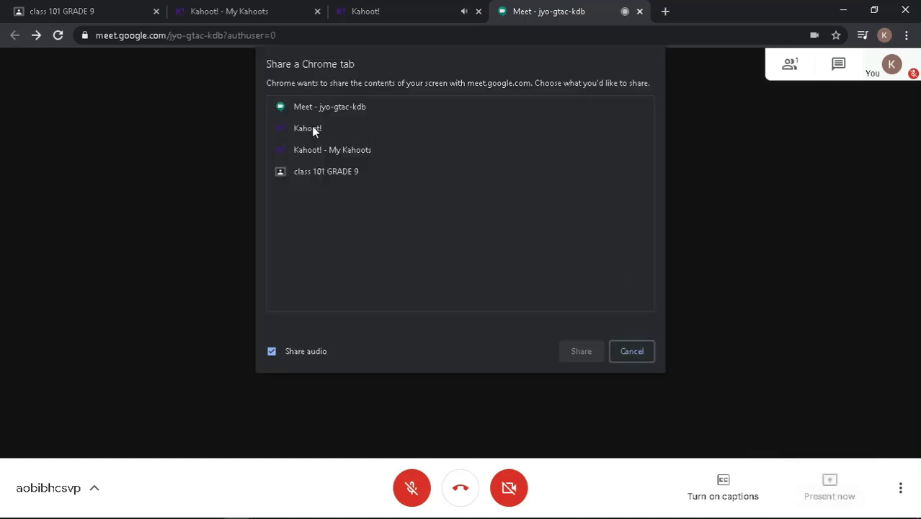
pyautogui.click(306, 128)
pyautogui.click(580, 351)
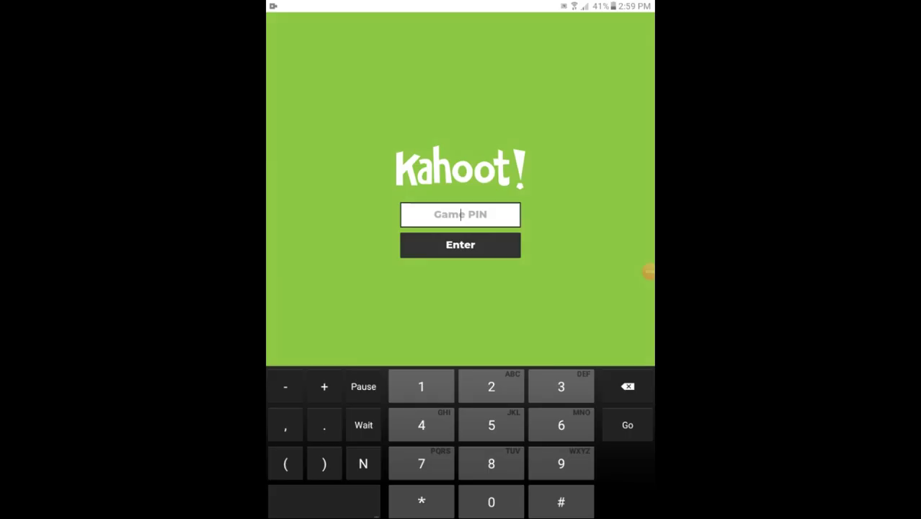
# Step: Join the game as a player using game PIN 177869
pyautogui.write('177869')
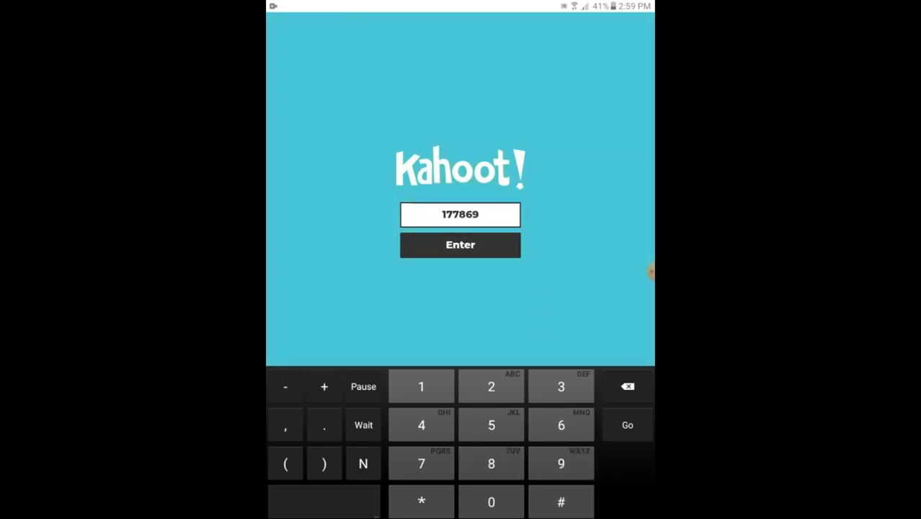
pyautogui.press('Return')
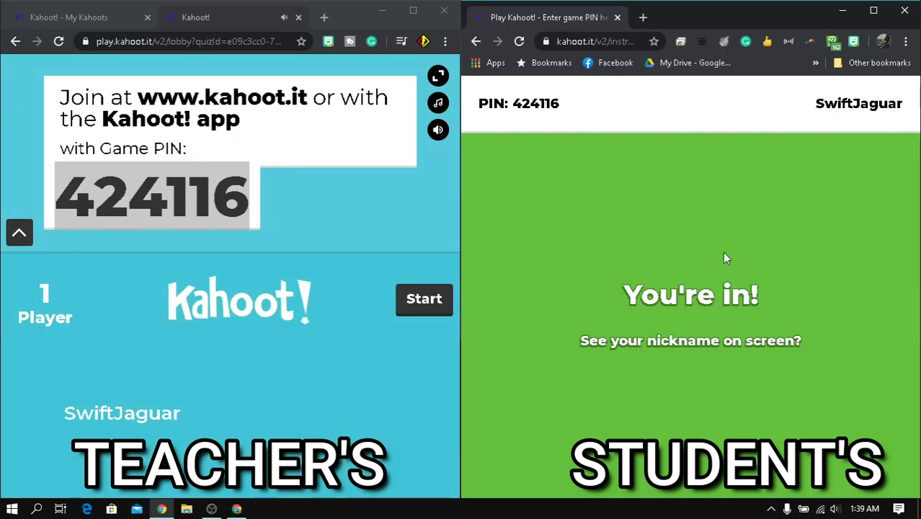
# Step: Start the game, answer red to question 1, and advance past the scoreboard
pyautogui.click(401, 317)
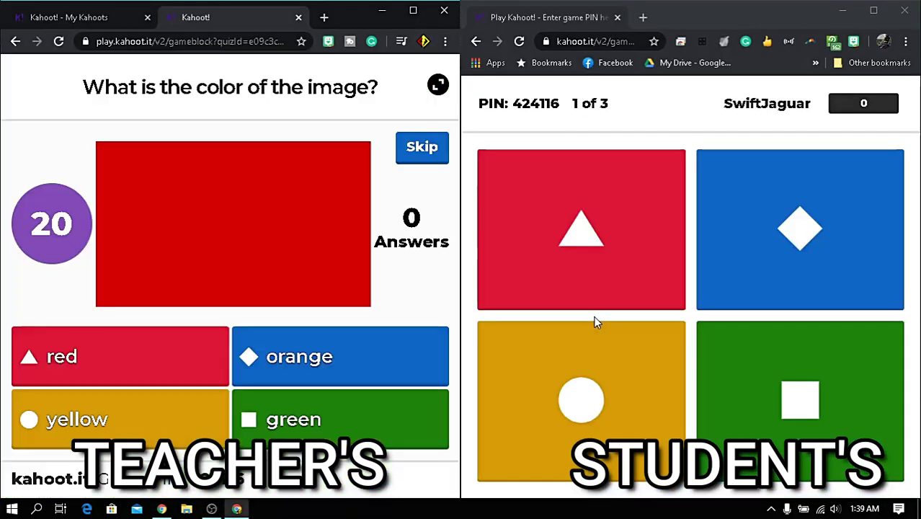
pyautogui.click(603, 267)
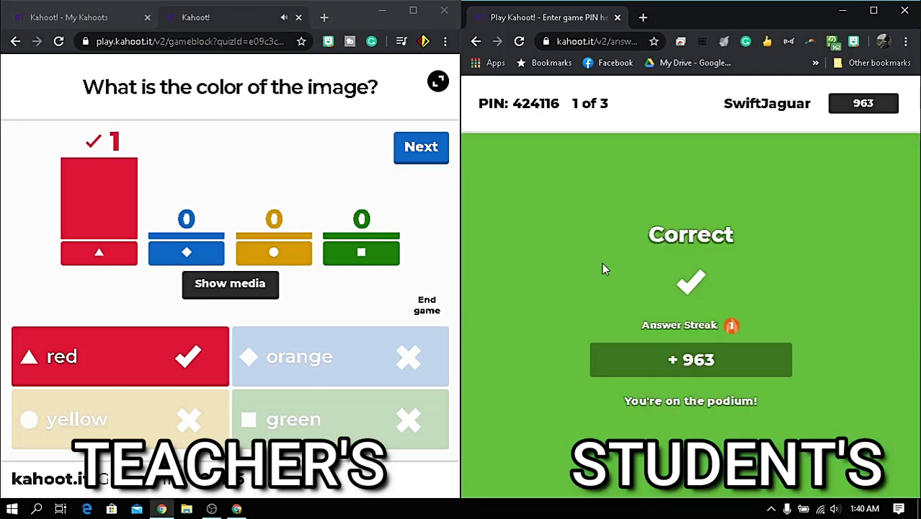
pyautogui.click(421, 147)
pyautogui.click(232, 406)
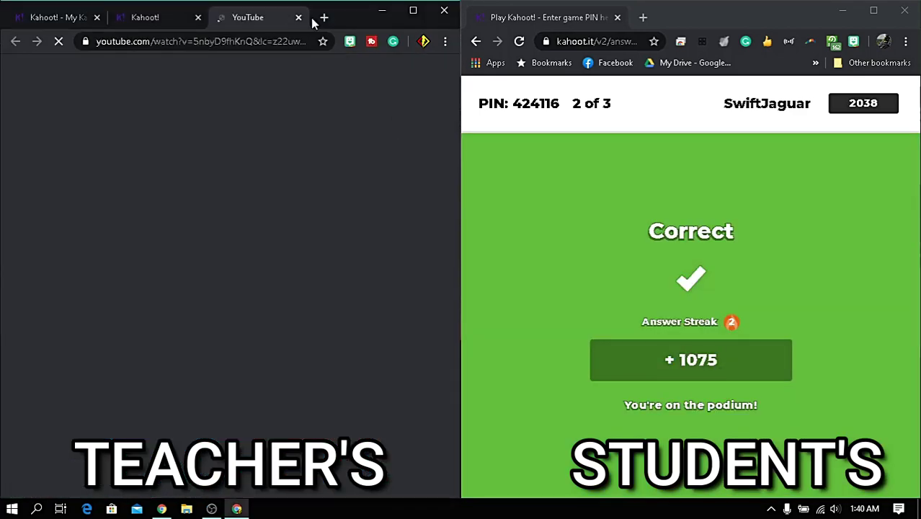
# Step: Play questions 2 and 3 to the podium and rate the kahoot five stars
pyautogui.click(315, 18)
pyautogui.click(421, 147)
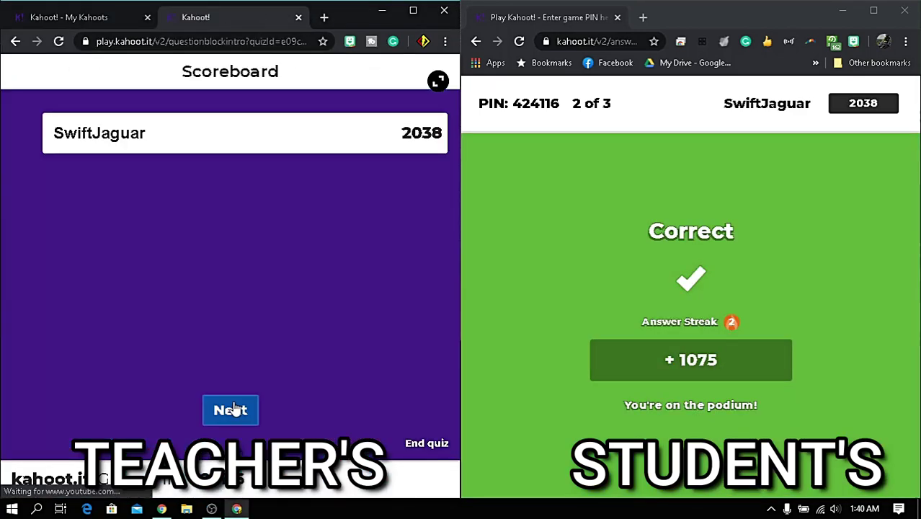
pyautogui.click(231, 409)
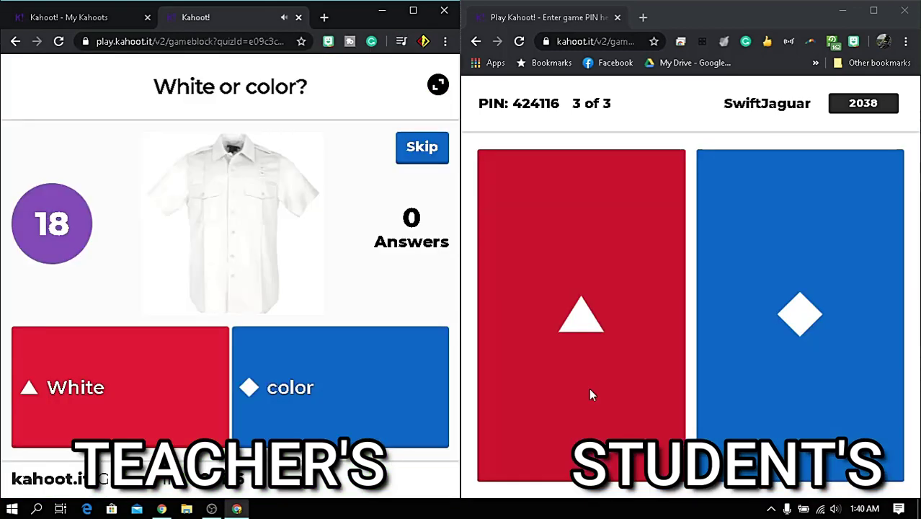
pyautogui.click(589, 388)
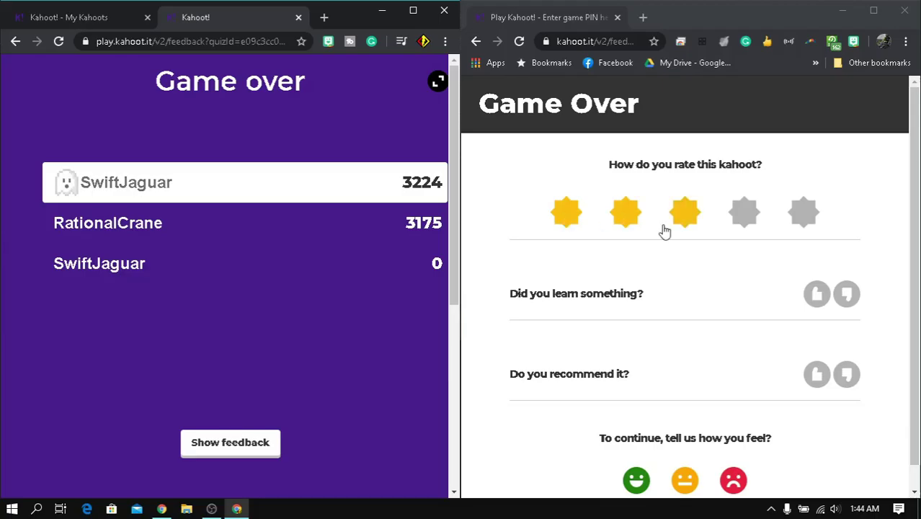
pyautogui.click(804, 211)
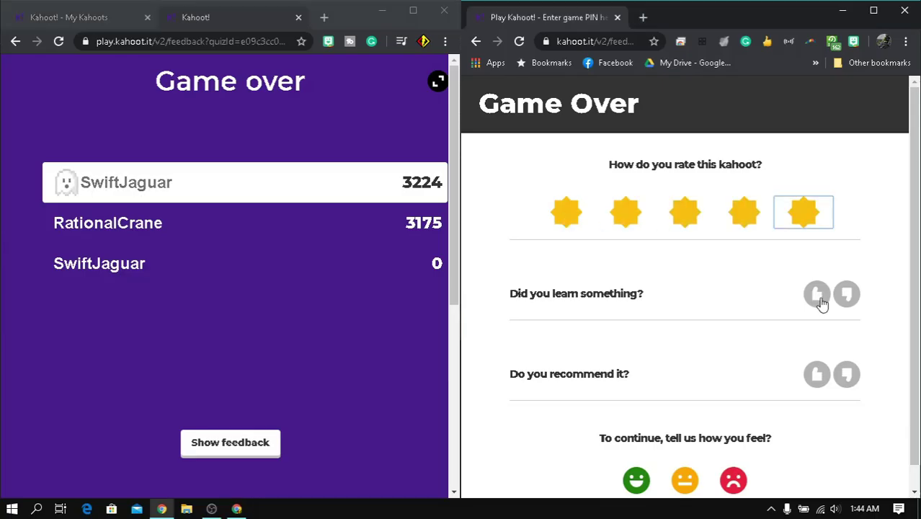
# Step: Give feedback that the player learned something and recommends it, then stop tab sharing
pyautogui.click(816, 293)
pyautogui.click(816, 374)
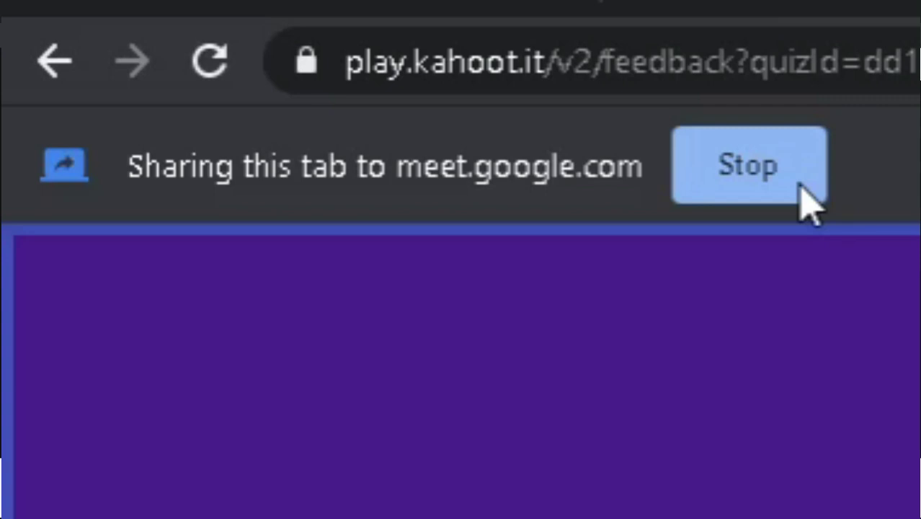
pyautogui.click(801, 183)
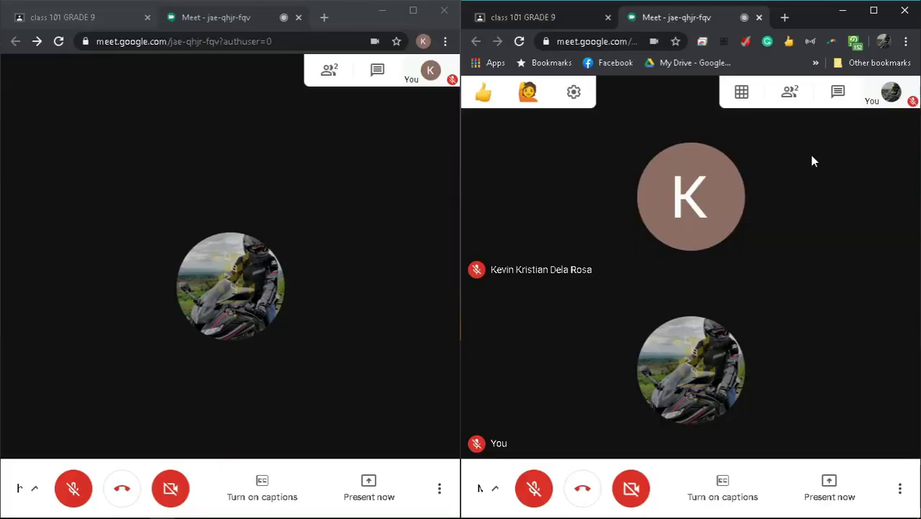
# Step: Leave the call in the second window and return to the class 101 Classroom stream
pyautogui.click(582, 490)
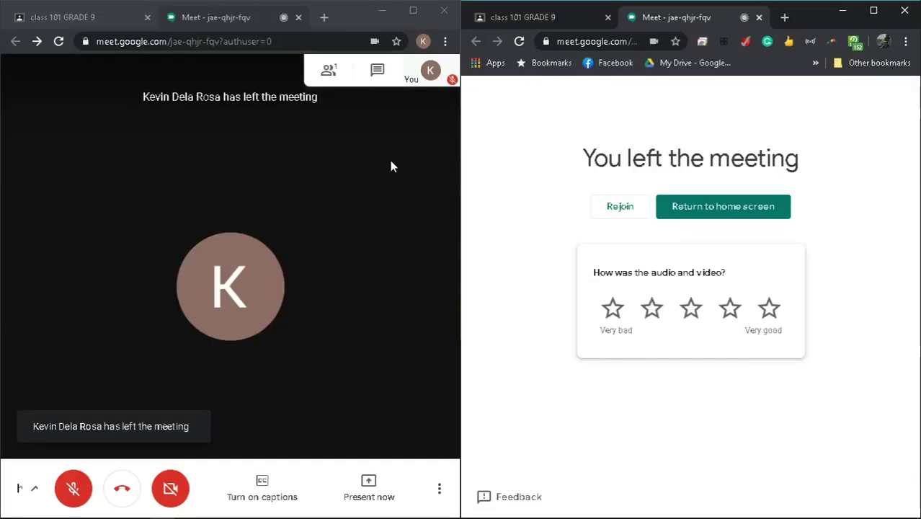
pyautogui.click(329, 71)
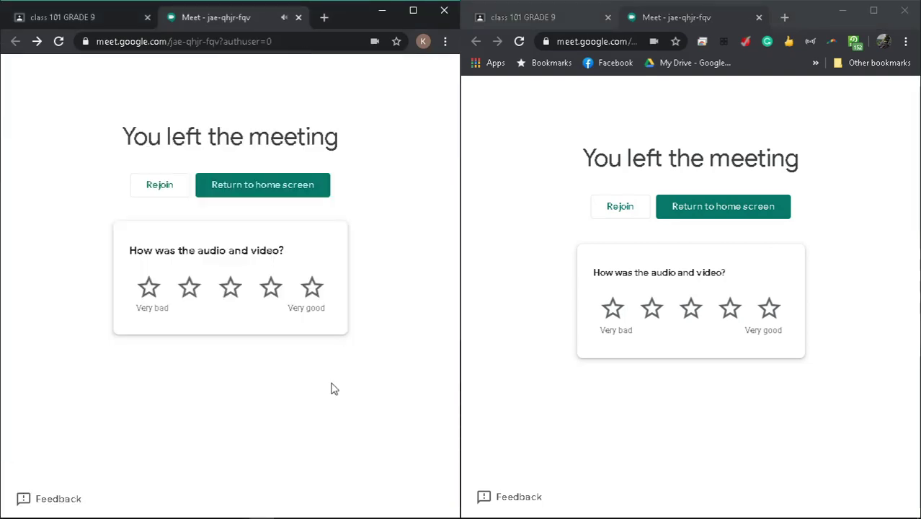
pyautogui.click(243, 185)
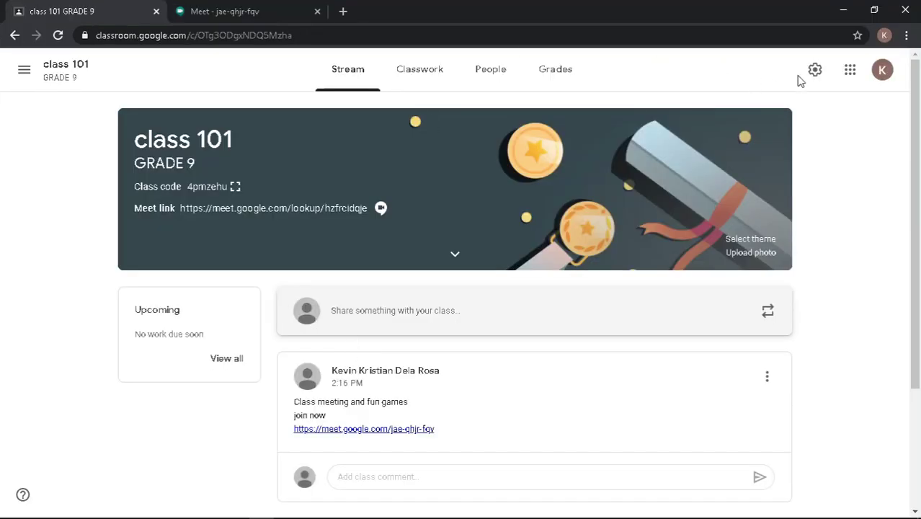
# Step: In Class settings, reset the Meet link, switch off Visible to students, then rejoin Meet
pyautogui.click(815, 69)
pyautogui.click(669, 339)
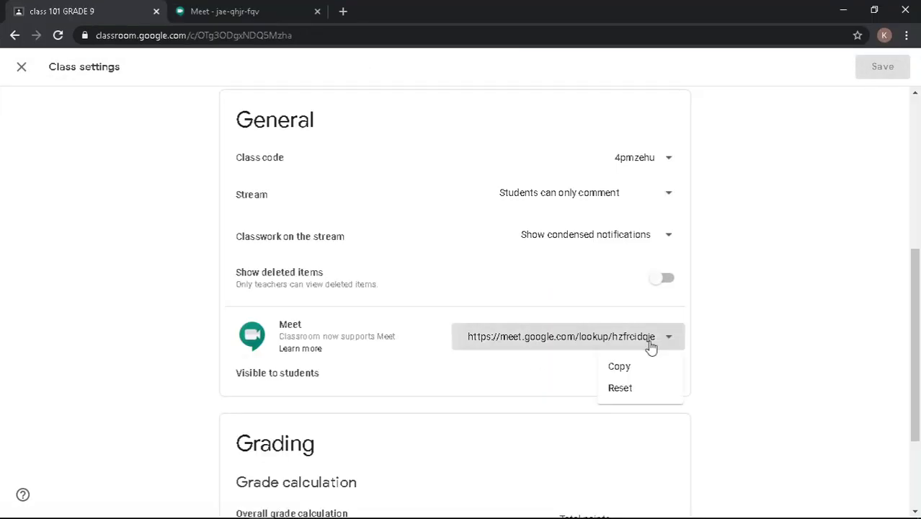
pyautogui.click(617, 386)
pyautogui.click(656, 381)
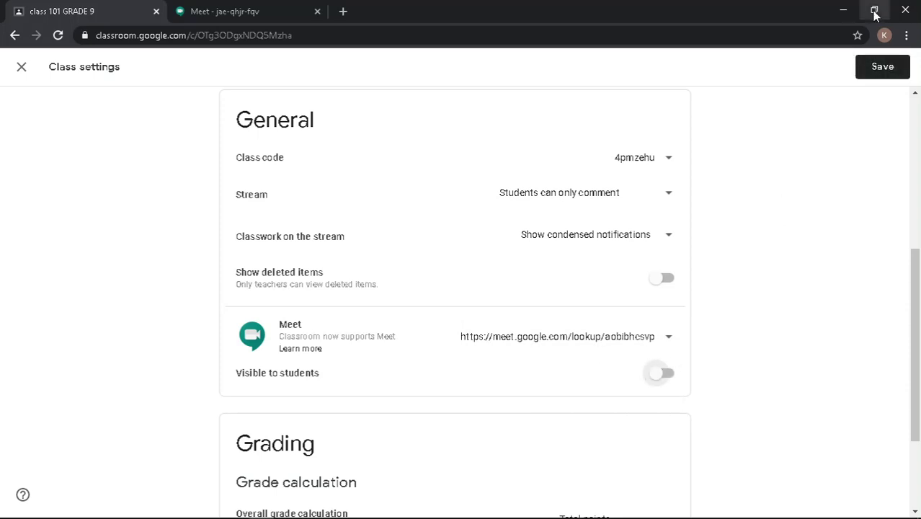
pyautogui.click(874, 8)
pyautogui.click(622, 213)
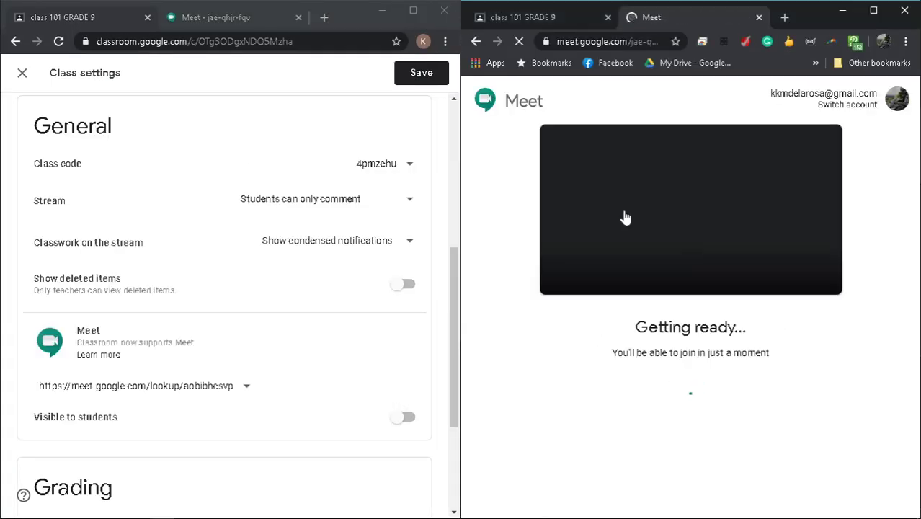